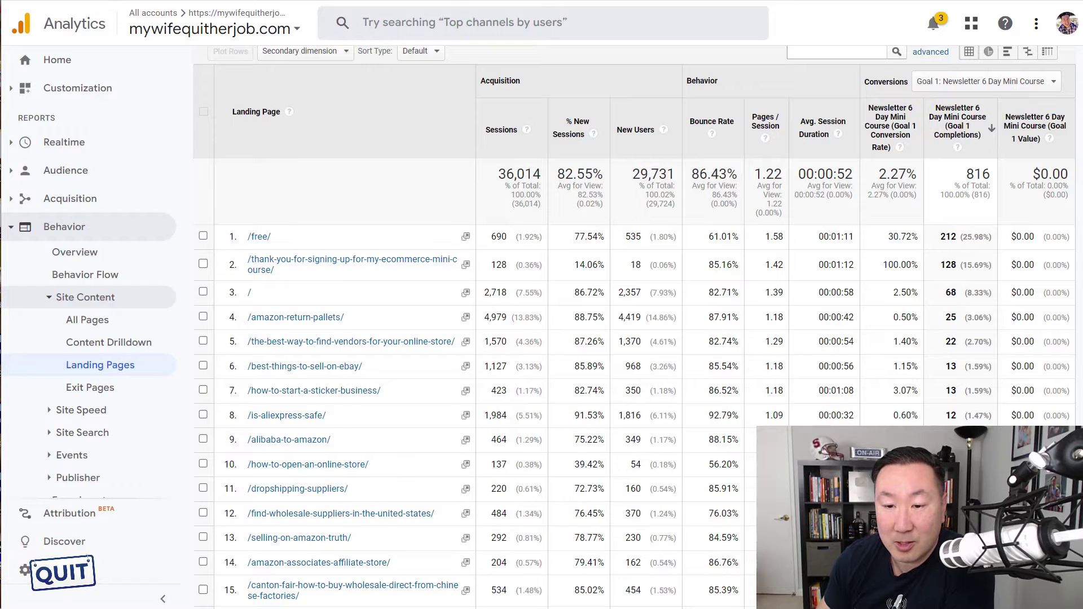
# - Review the landing pages and their newsletter goal completions in the Google Analytics Landing Pages report
pyautogui.scroll(-4, 552, 527)
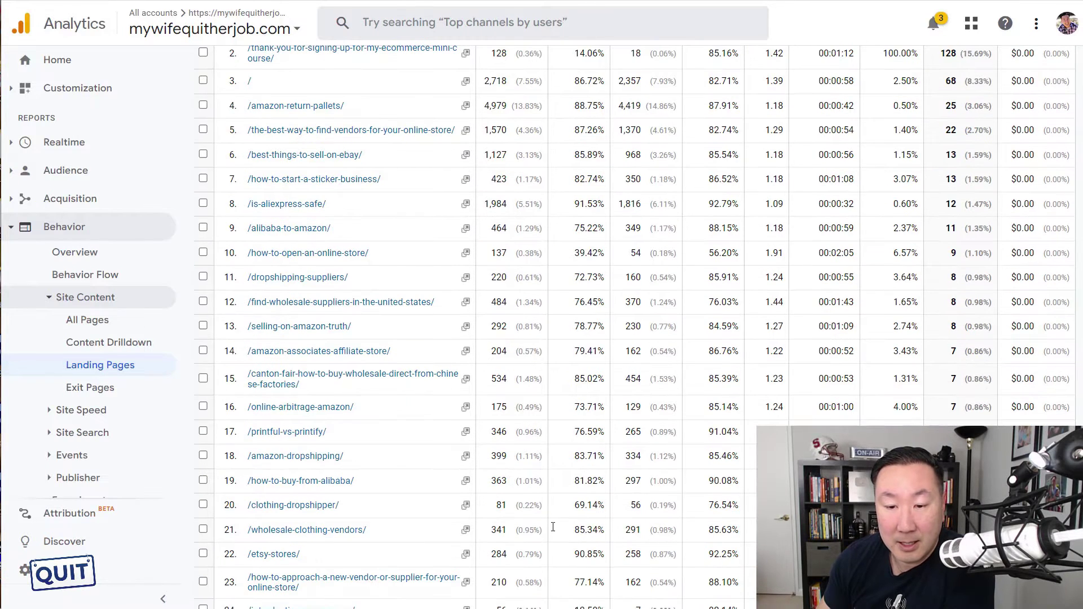
pyautogui.scroll(-3, 553, 527)
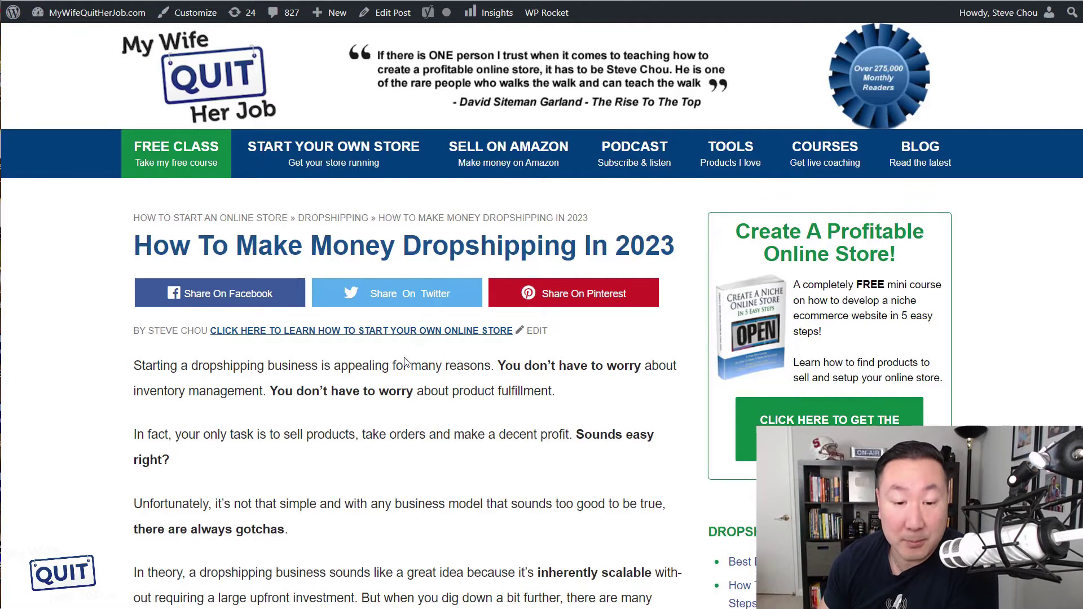
# - Switch to the blog post "How To Make Money Dropshipping In 2023" and examine the internal links in its text
pyautogui.scroll(-3, 409, 361)
pyautogui.scroll(-10, 205, 289)
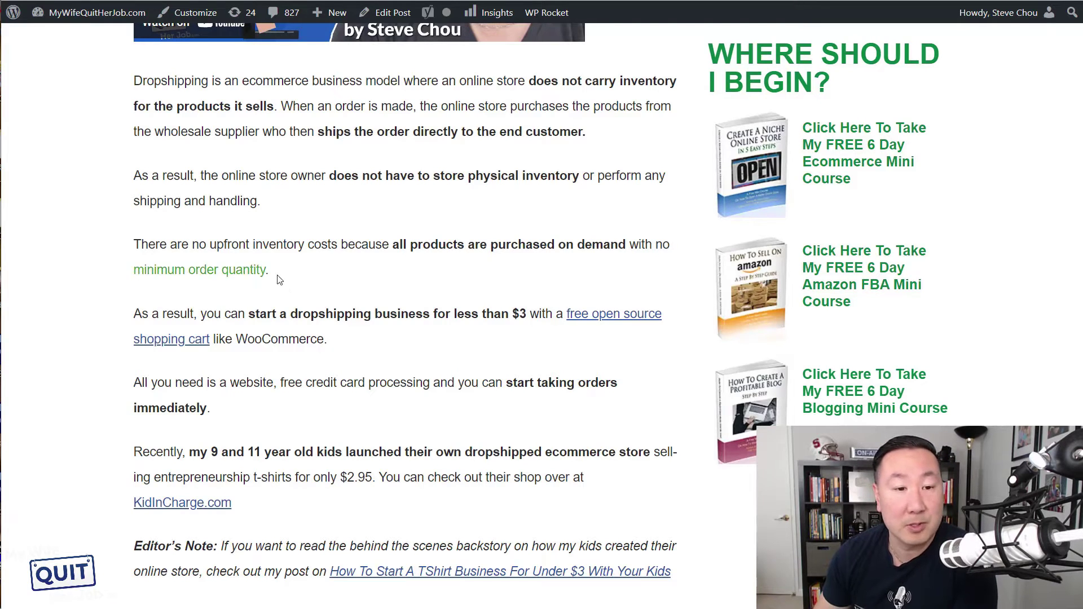
pyautogui.scroll(1, 347, 284)
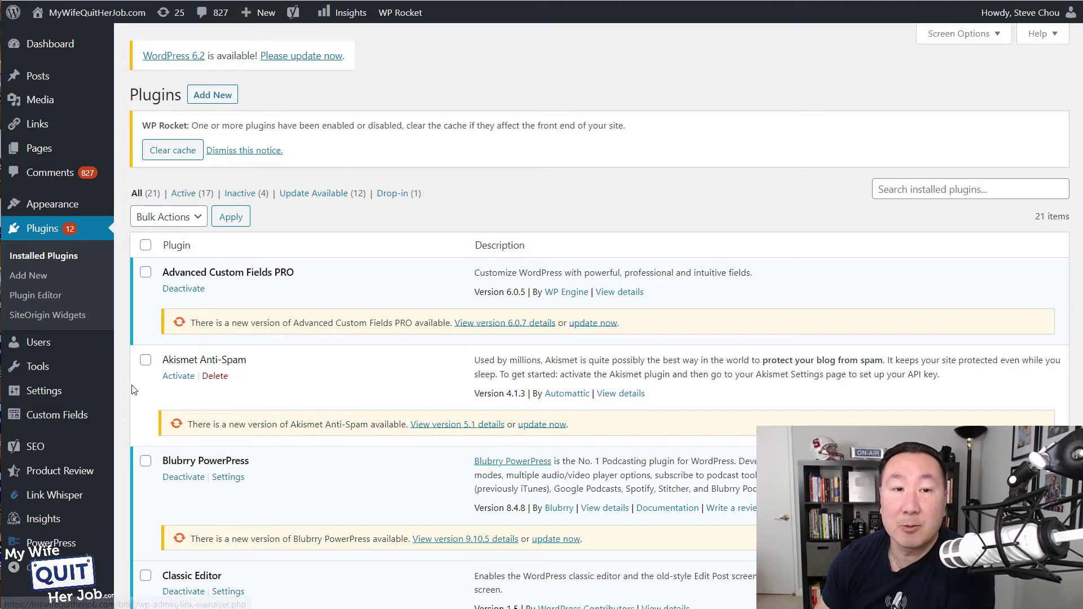
# - Open Link Whisper's internal links report and search it for the "How To Make Money Dropshipping" post
pyautogui.moveTo(46, 495)
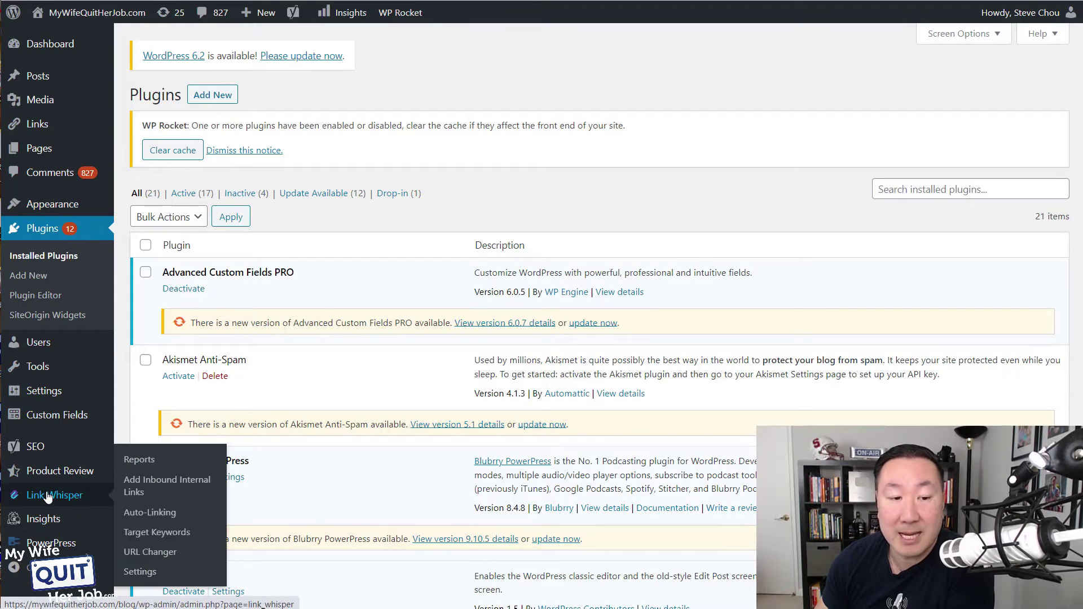
pyautogui.click(47, 495)
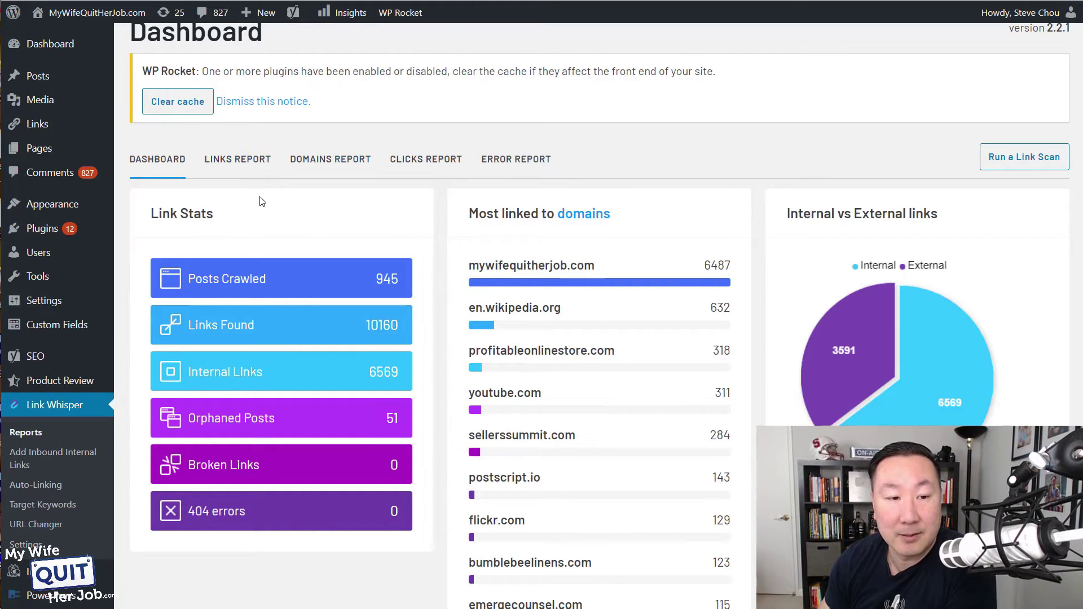
pyautogui.click(249, 167)
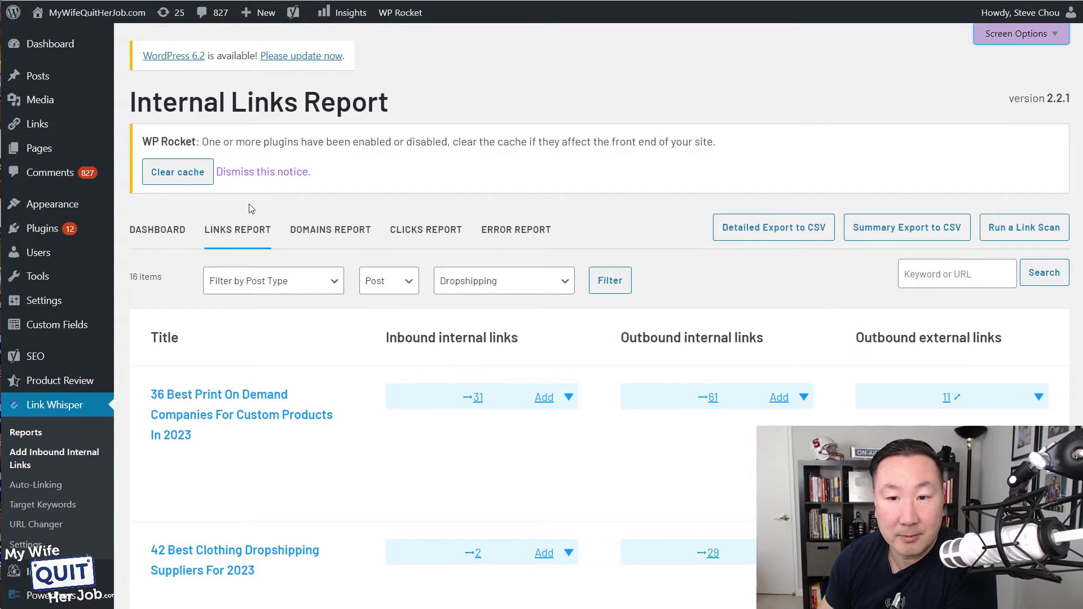
pyautogui.click(922, 280)
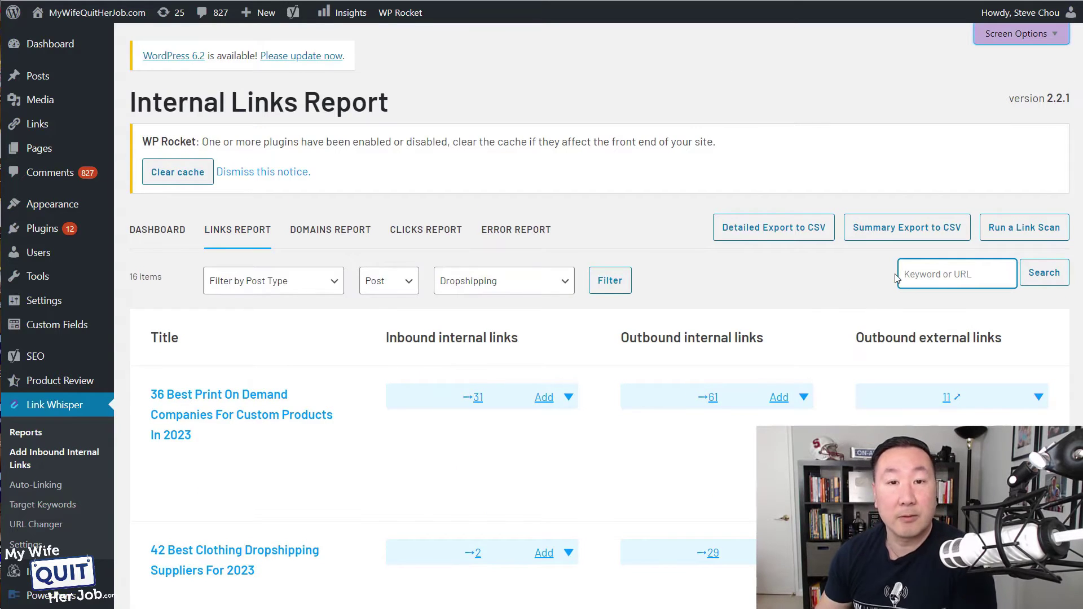
pyautogui.write('dropshi')
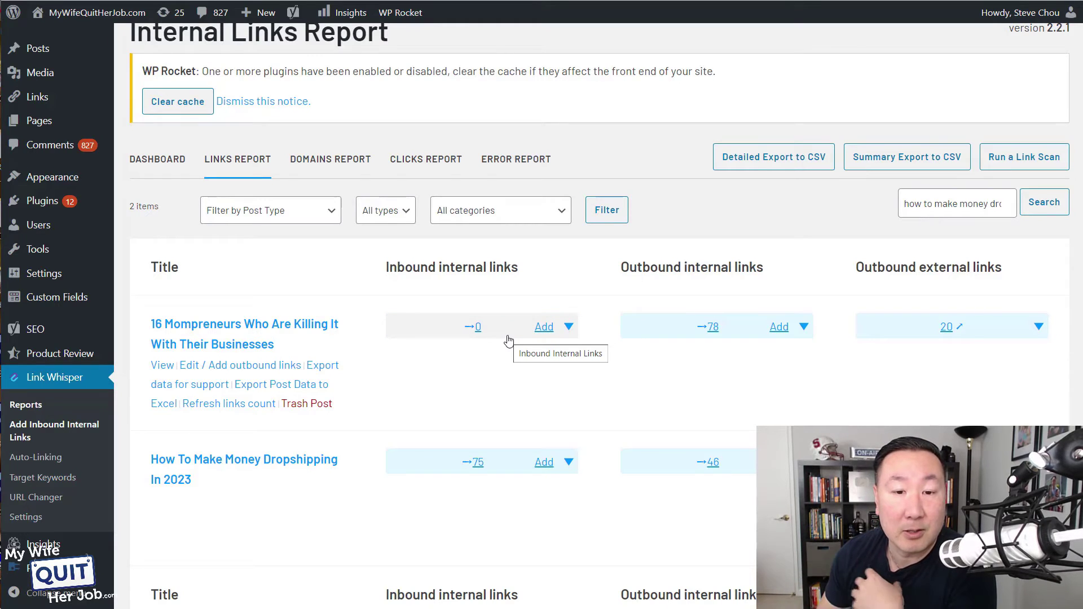
# - Open the inbound linking suggestions for "16 Mompreneurs Who Are Killing It With Their Businesses" and examine the suggested phrases
pyautogui.click(543, 327)
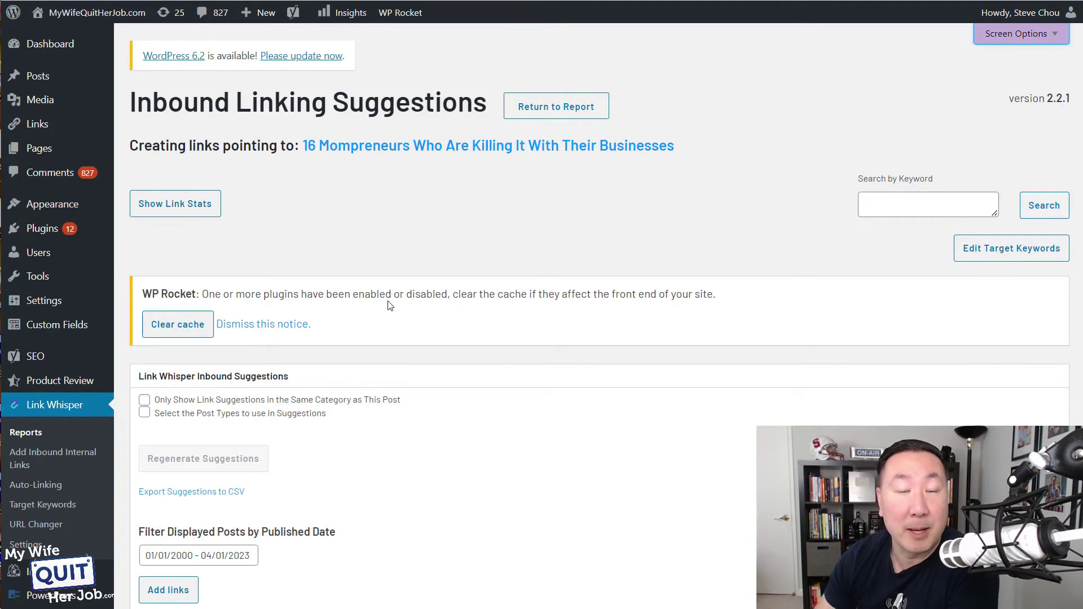
pyautogui.scroll(-8, 367, 295)
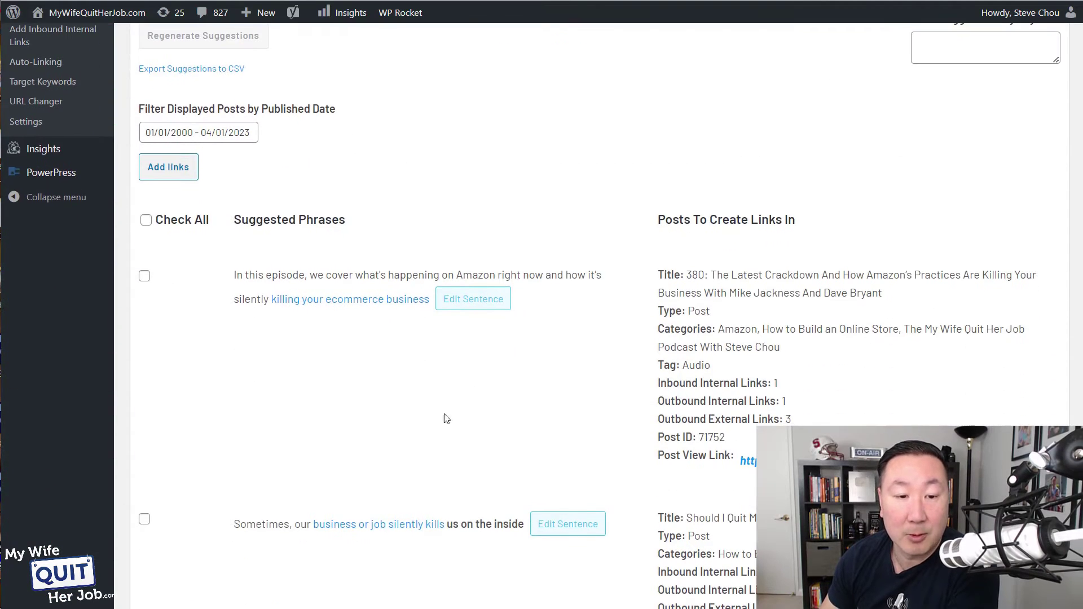
pyautogui.scroll(8, 278, 340)
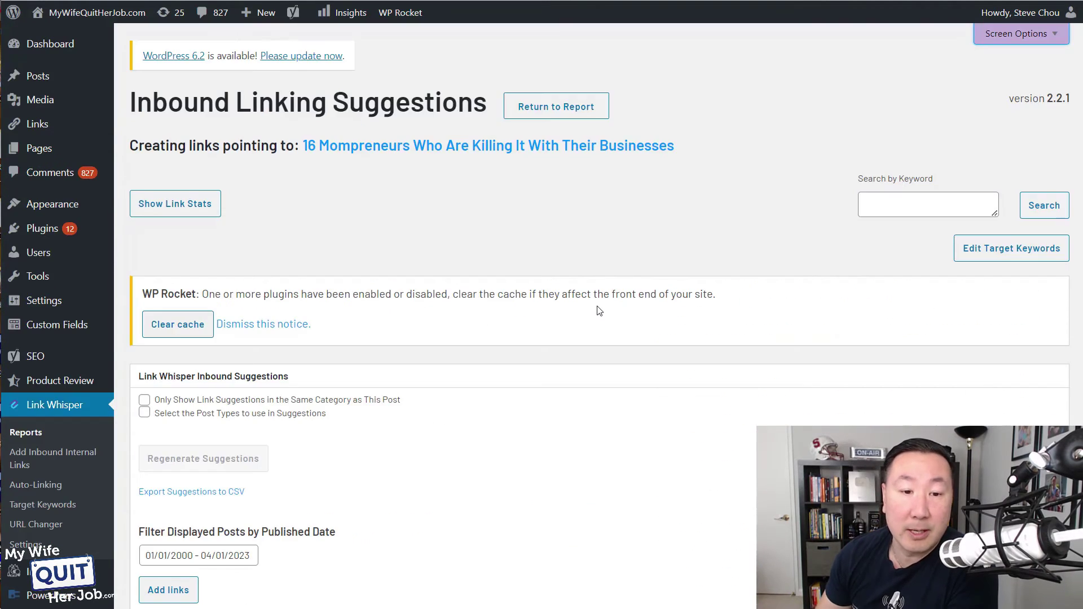
pyautogui.scroll(-8, 599, 311)
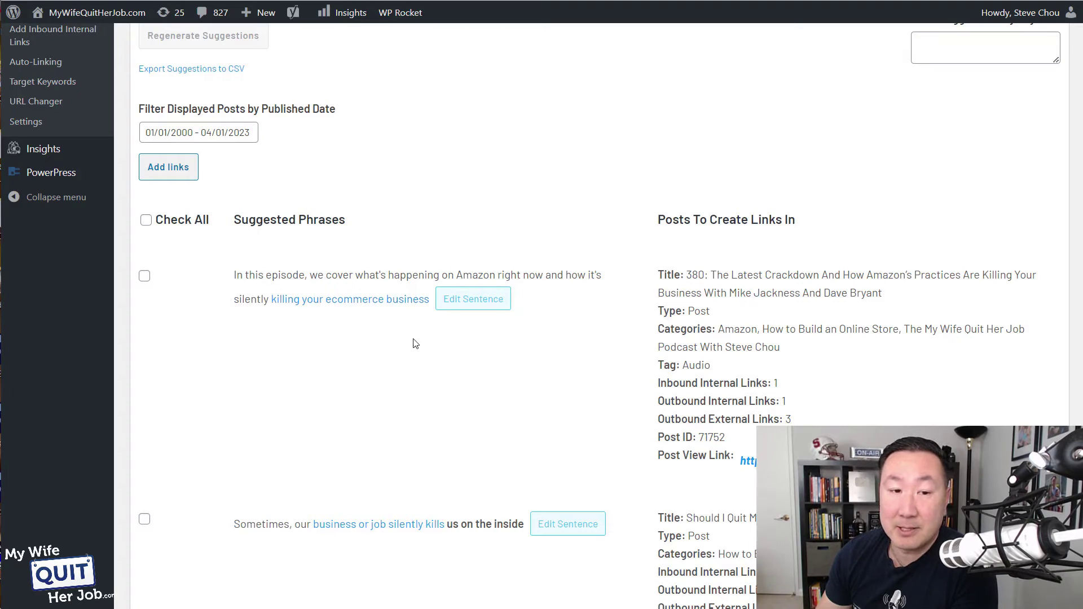
pyautogui.click(145, 276)
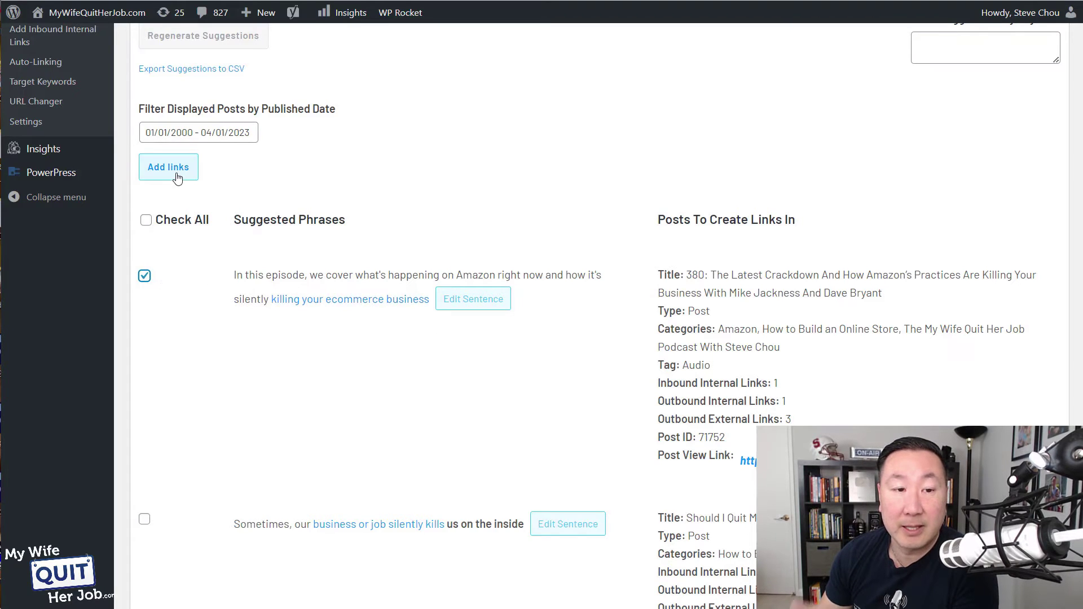
pyautogui.click(145, 276)
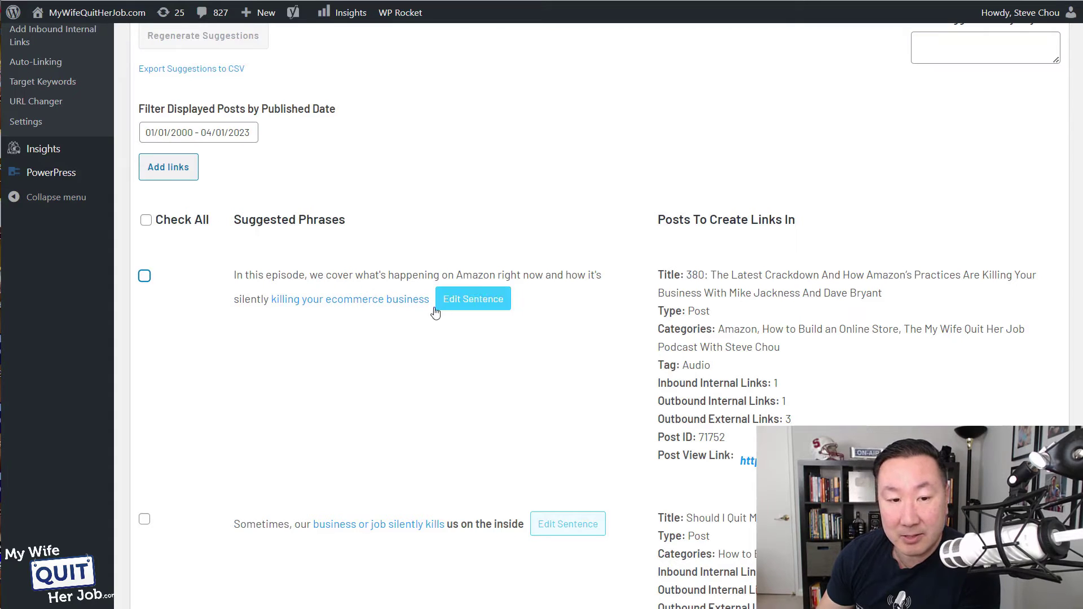
# - Edit the first suggested sentence to unlink "killing your", keeping the link on "ecommerce business", and save it
pyautogui.click(489, 310)
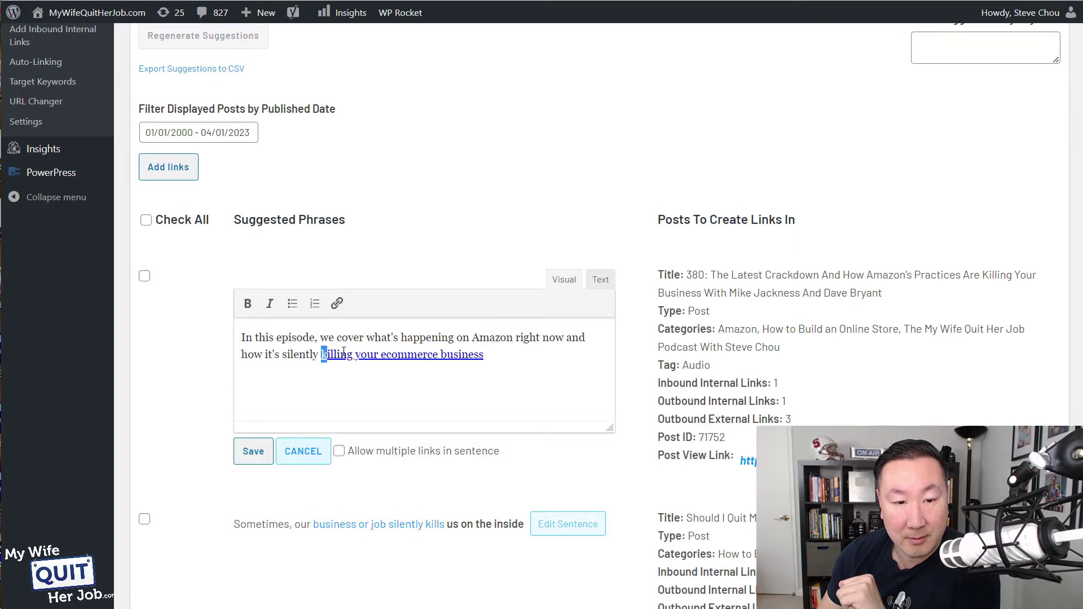
pyautogui.moveTo(323, 354); pyautogui.dragTo(384, 353)
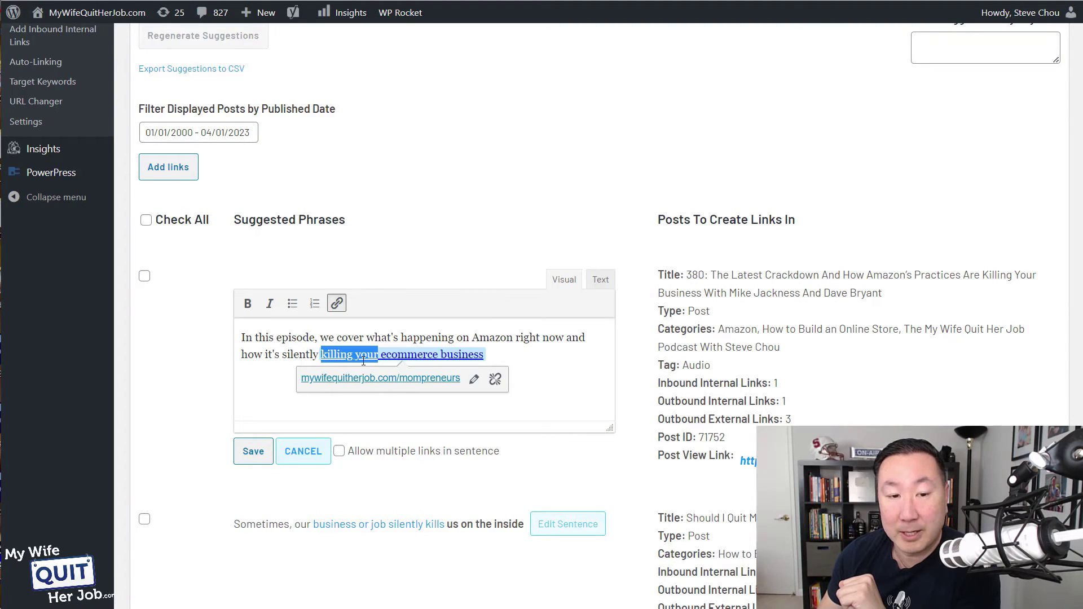
pyautogui.click(495, 381)
pyautogui.click(378, 386)
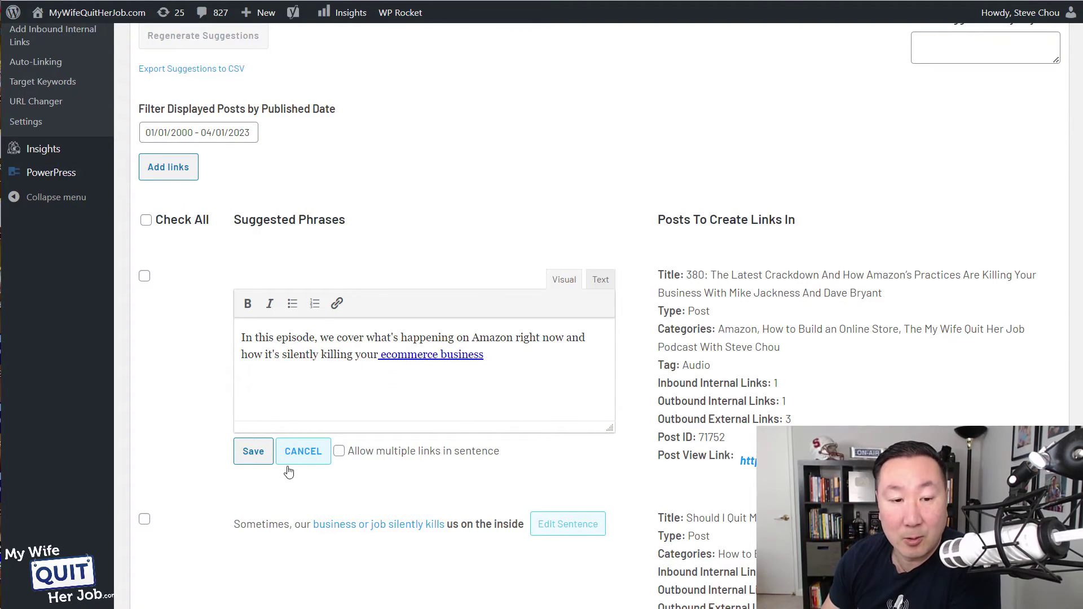
pyautogui.click(247, 453)
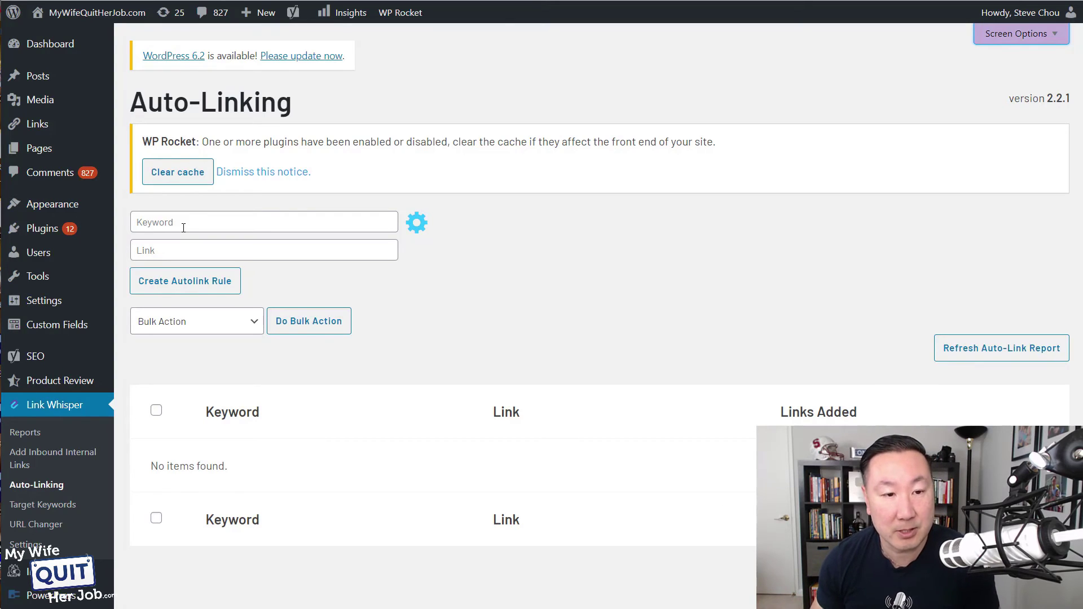
pyautogui.click(183, 228)
pyautogui.write('k')
pyautogui.press('BackSpace')
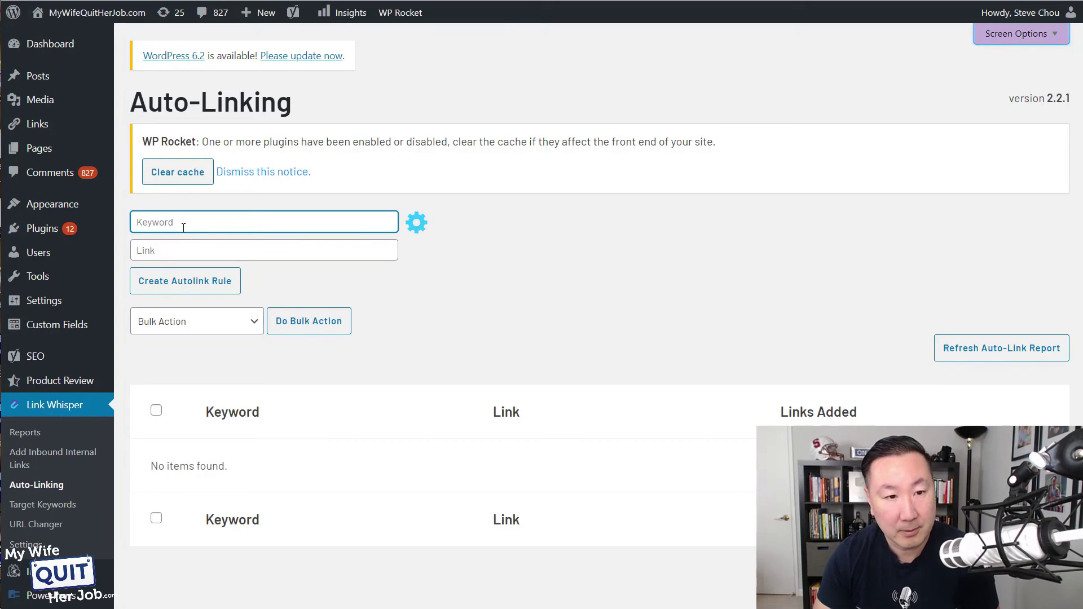
pyautogui.write('dropshipping')
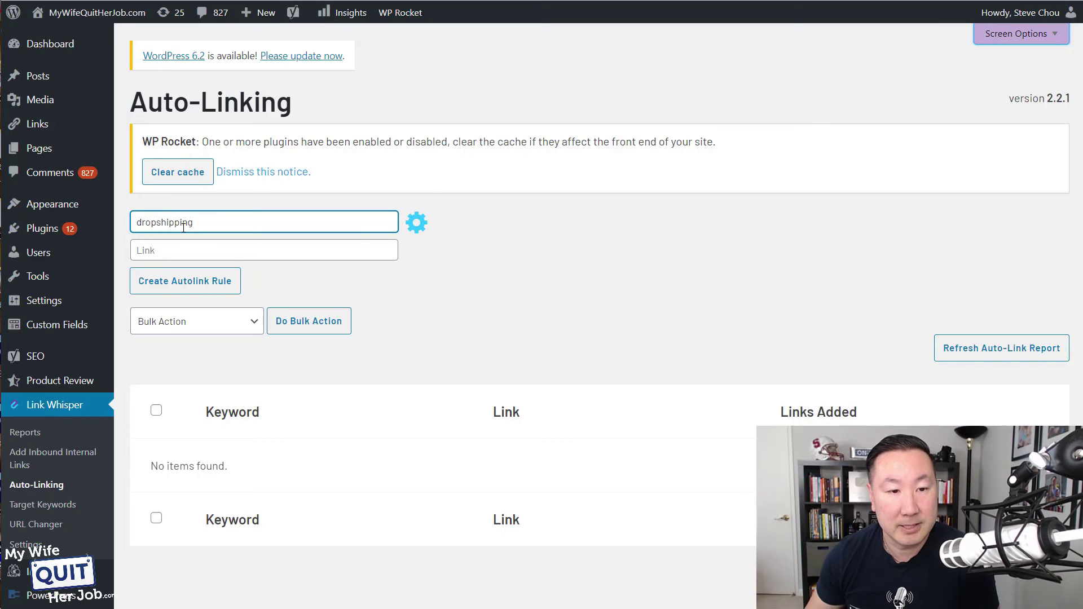
pyautogui.press('Tab')
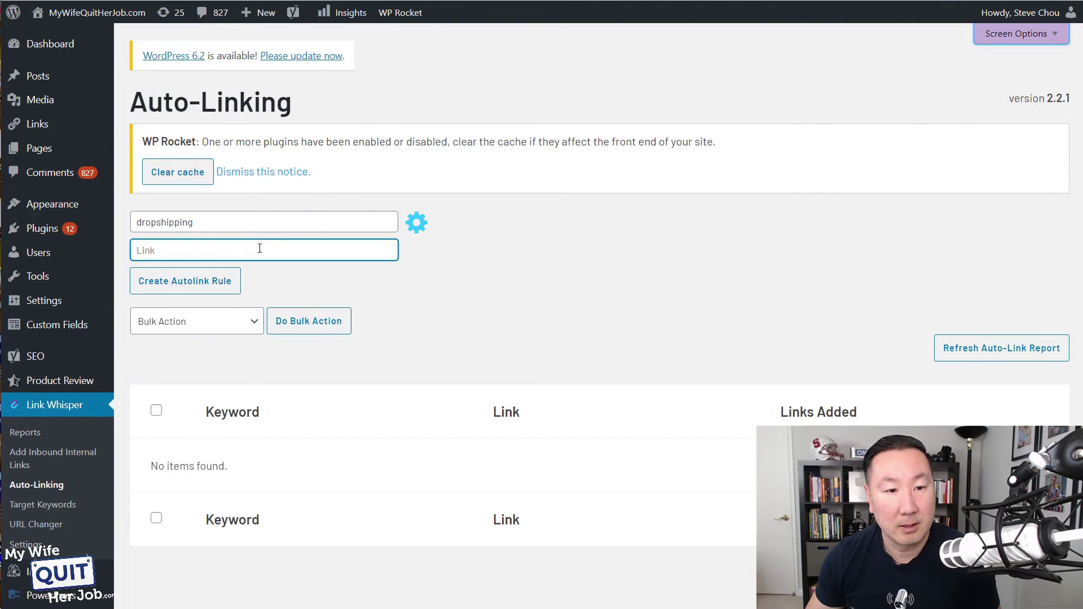
pyautogui.write('https://www.mywifequitherjob.com/why-dropshipping-isnt-as-easy-and-simple-as-you-think/')
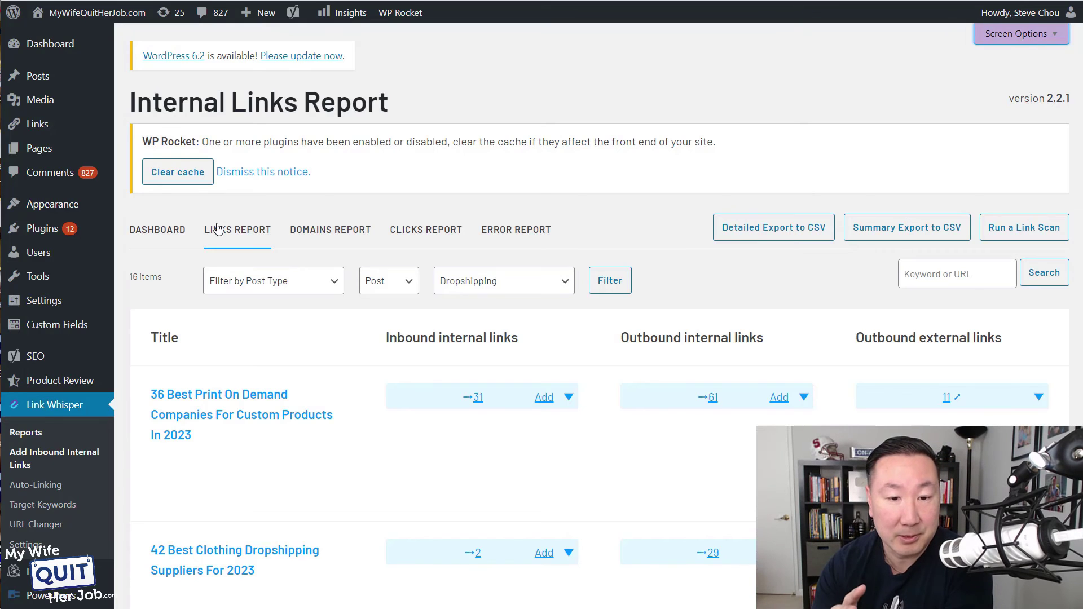
# - Look through the posts of the Dropshipping category in the Internal Links Report
pyautogui.scroll(-3, 474, 376)
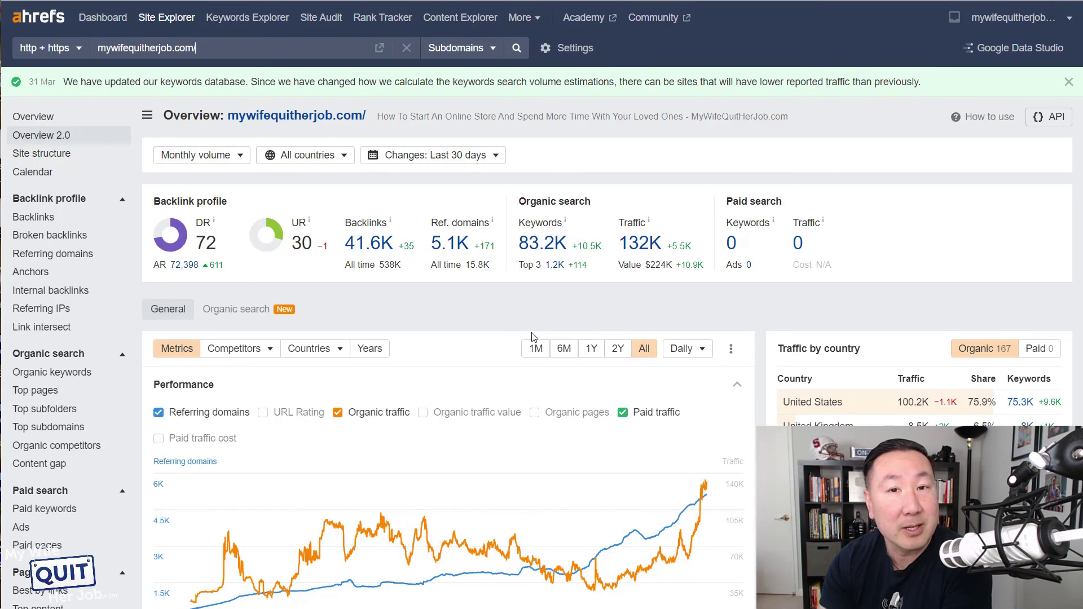
# - Switch to Ahrefs and examine the all-time performance charts of mywifequitherjob.com and bumblebeelinens.com
pyautogui.scroll(-1, 615, 430)
pyautogui.scroll(-2, 616, 430)
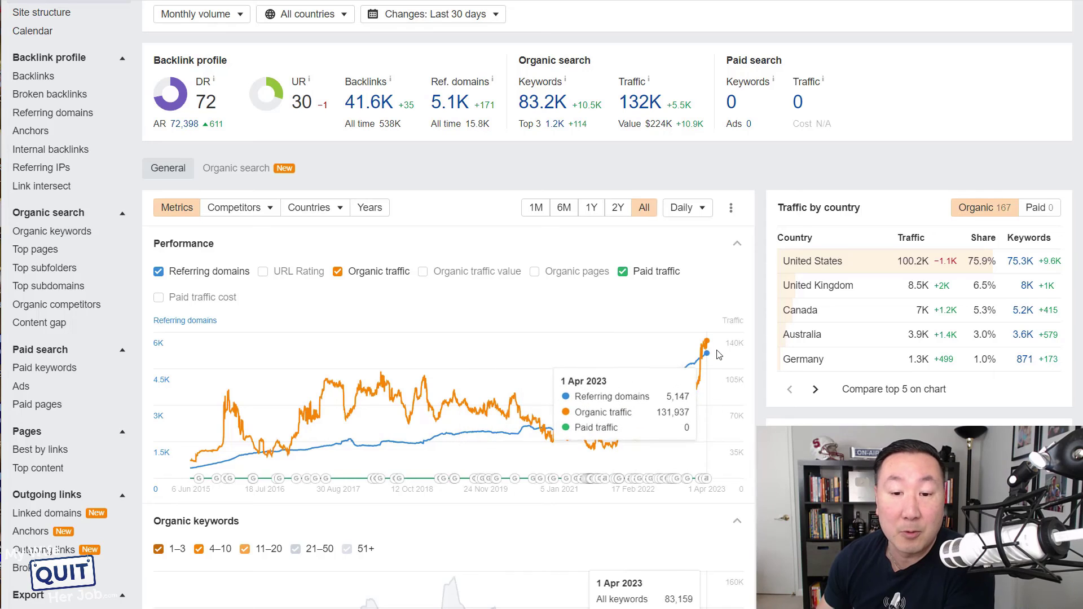
pyautogui.scroll(3, 683, 345)
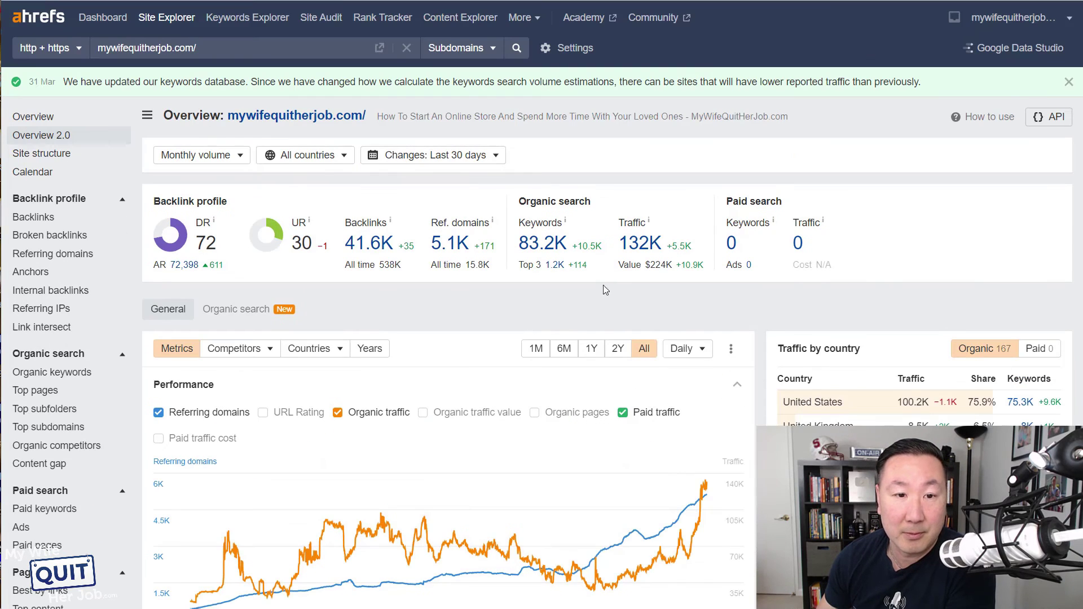
pyautogui.click(374, 286)
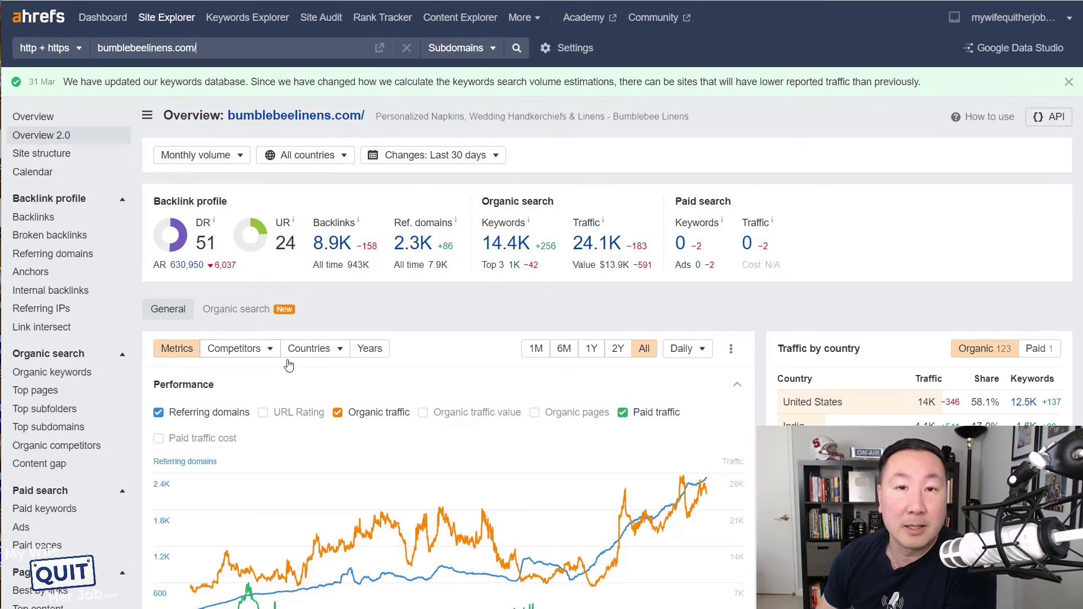
pyautogui.scroll(-3, 535, 483)
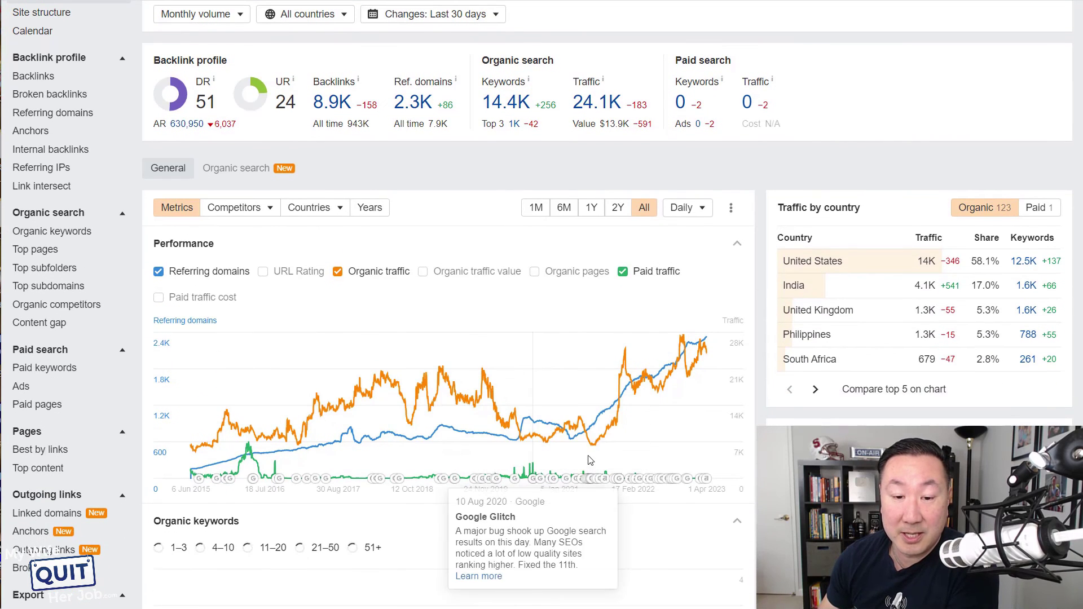